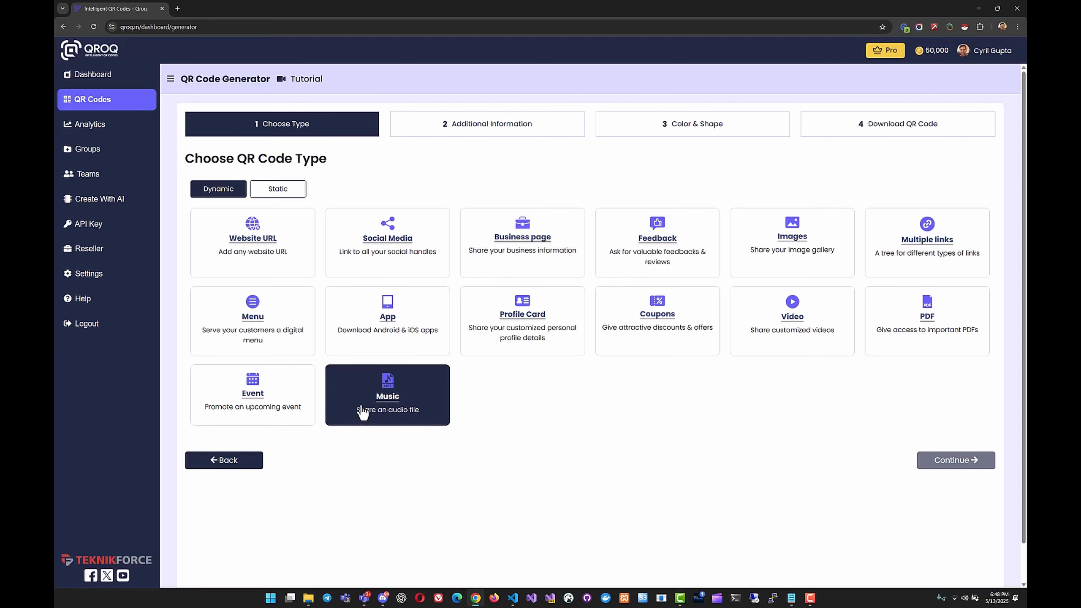
left_click(240, 248)
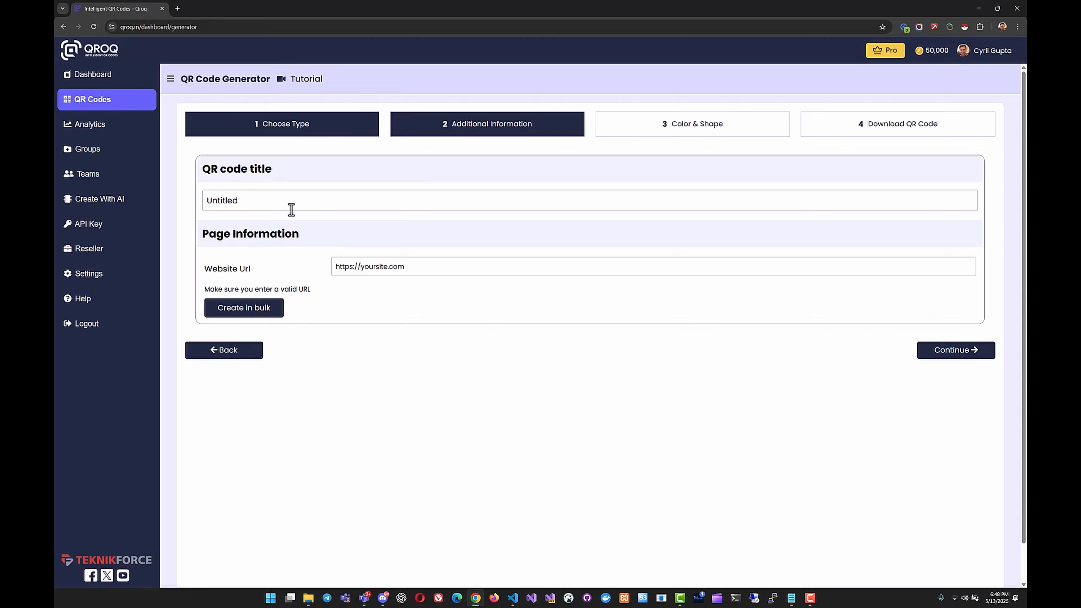
left_click_drag(291, 210, 169, 216)
key("BackSpace")
type("Teknk")
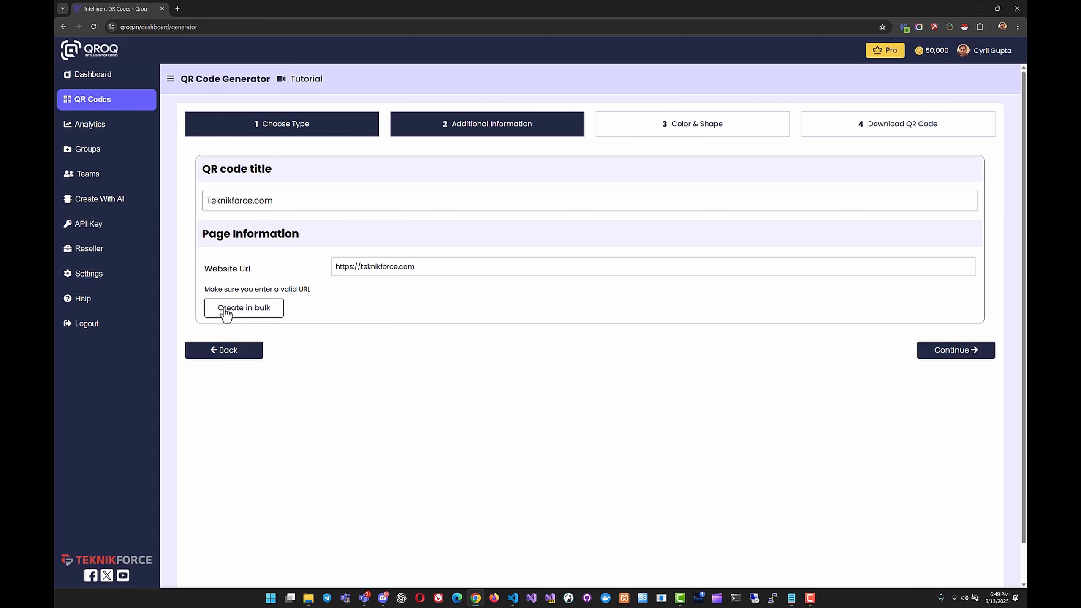
Look over the bulk CSV creation options without using them, and proceed to the Color & Shape stage.
left_click(270, 308)
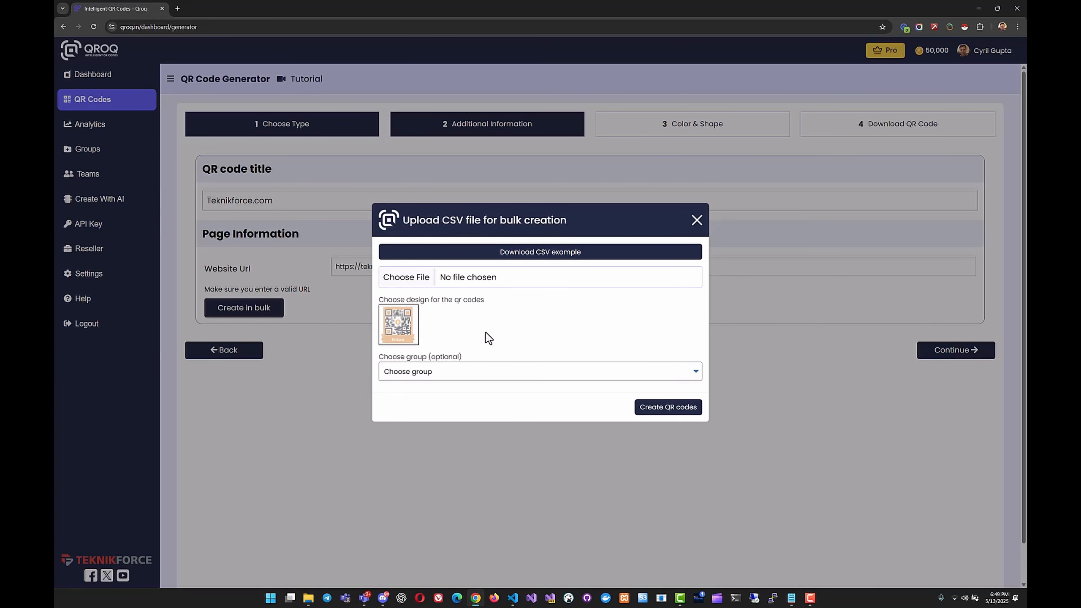
left_click(697, 221)
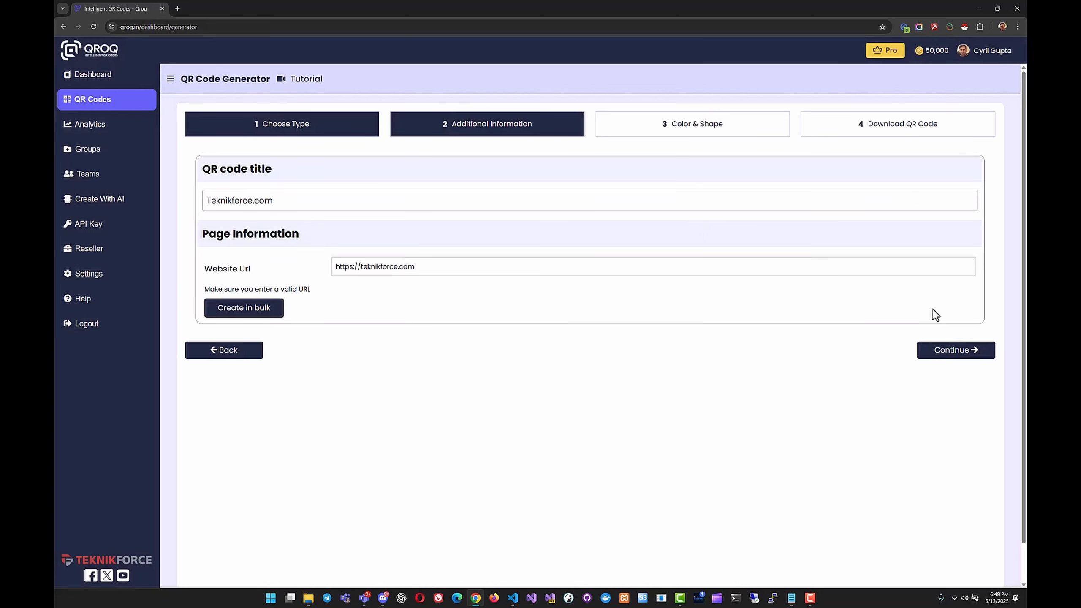
left_click(995, 358)
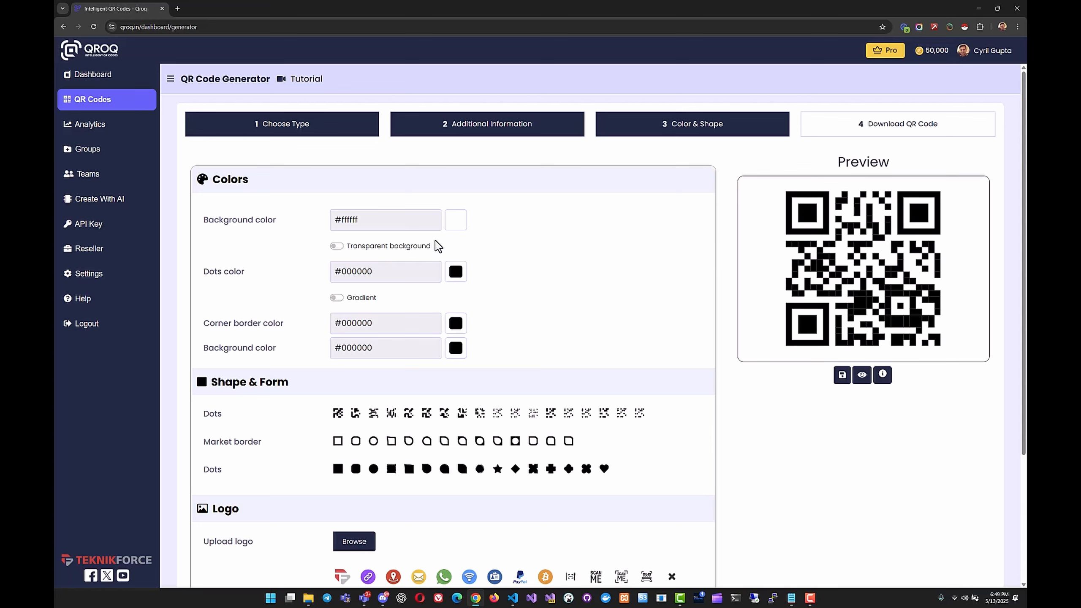
Try a muted red, #b44141, as the QR code's background color.
left_click(452, 220)
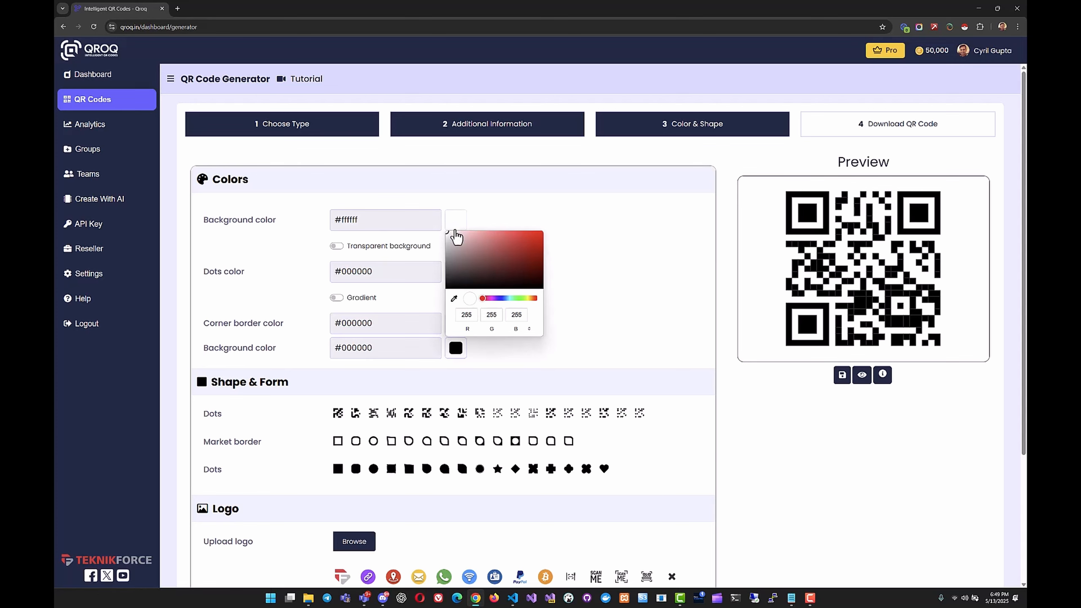
left_click_drag(498, 266, 507, 248)
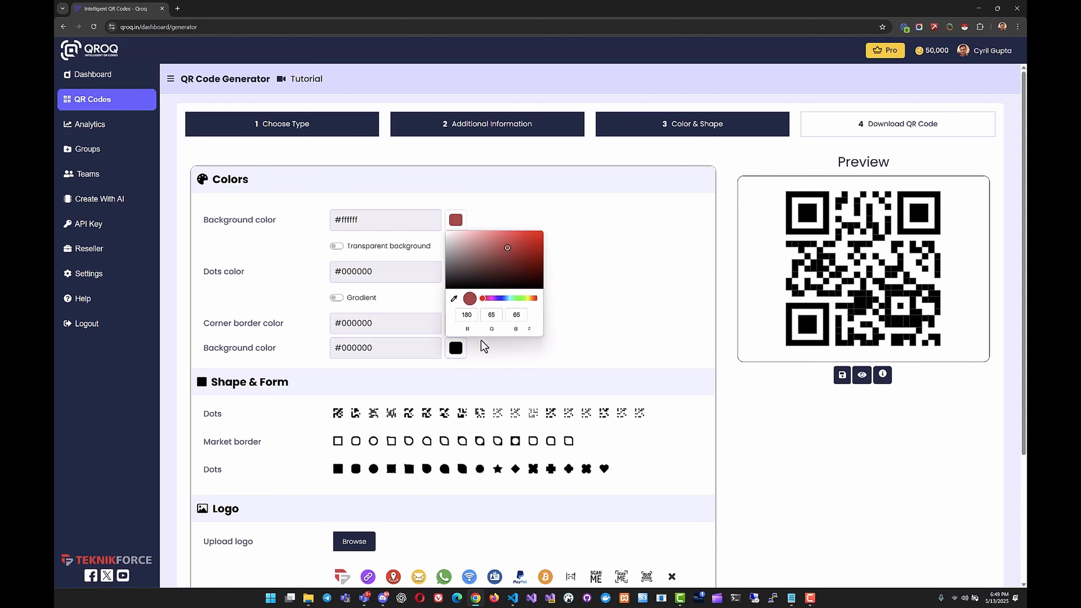
left_click(553, 341)
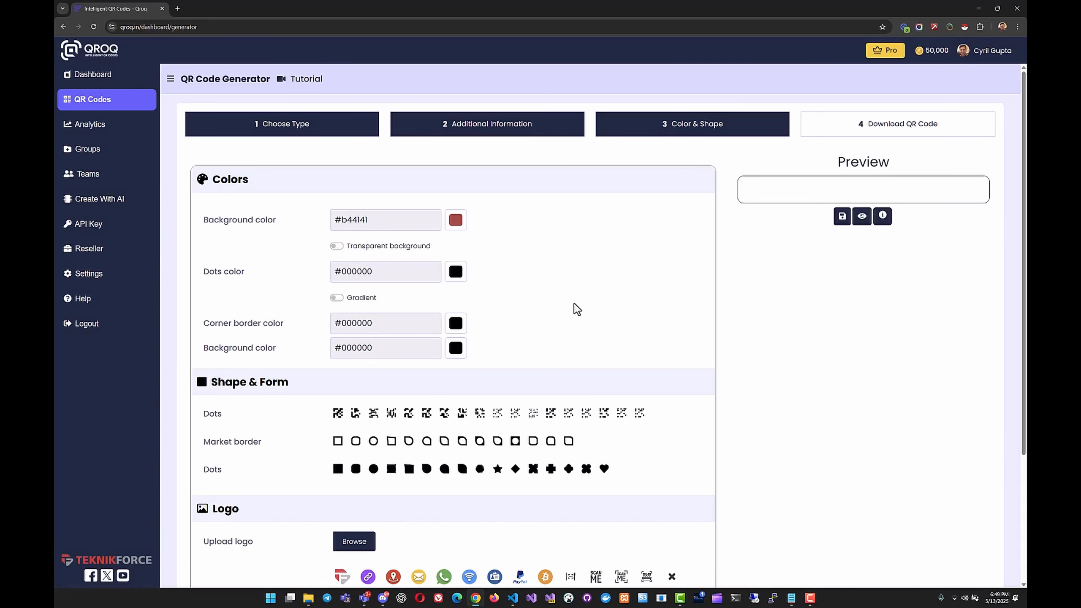
Set the QR code's background color to the pale pink #f1e0e0.
left_click(459, 222)
left_click_drag(488, 247, 453, 235)
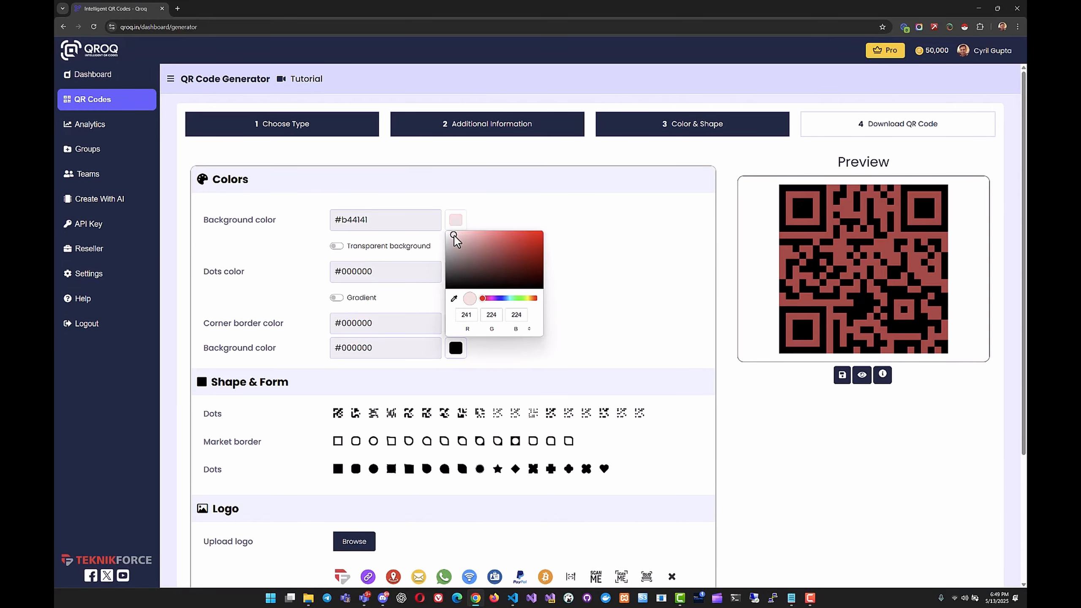
left_click(569, 283)
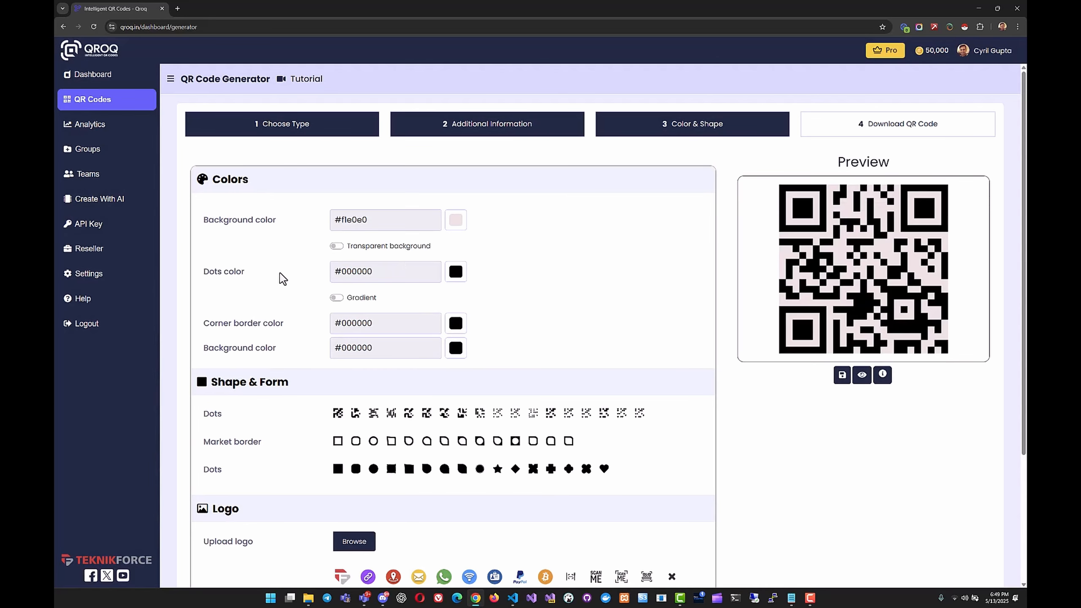
Set the QR code's dots color to the dark red #853838.
left_click(456, 272)
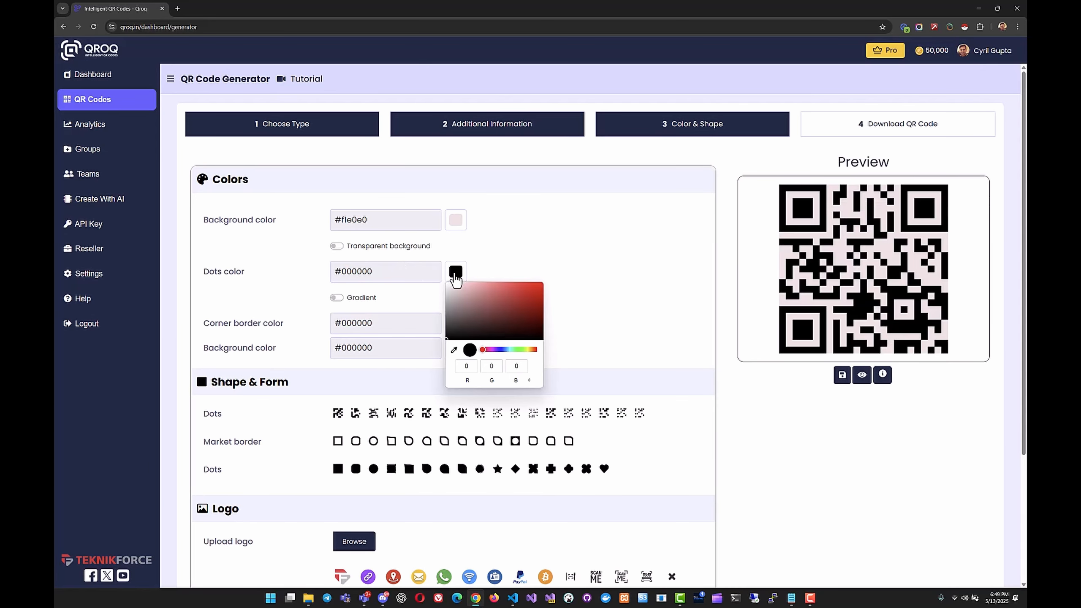
left_click_drag(486, 306, 482, 321)
left_click(599, 297)
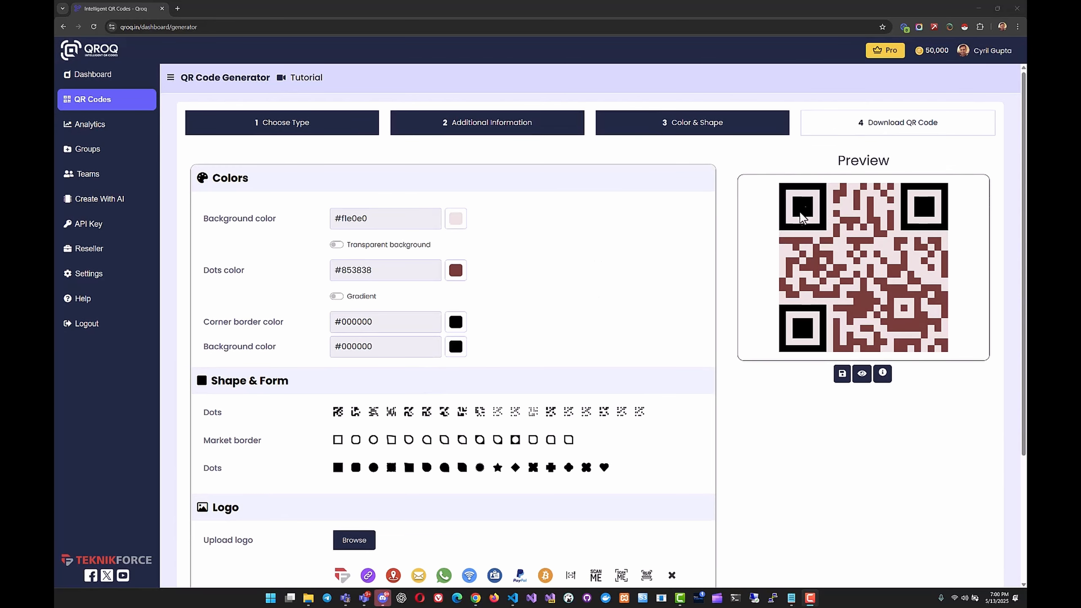
Set the QR code's corner border color to the dark blue #282d71.
left_click(456, 327)
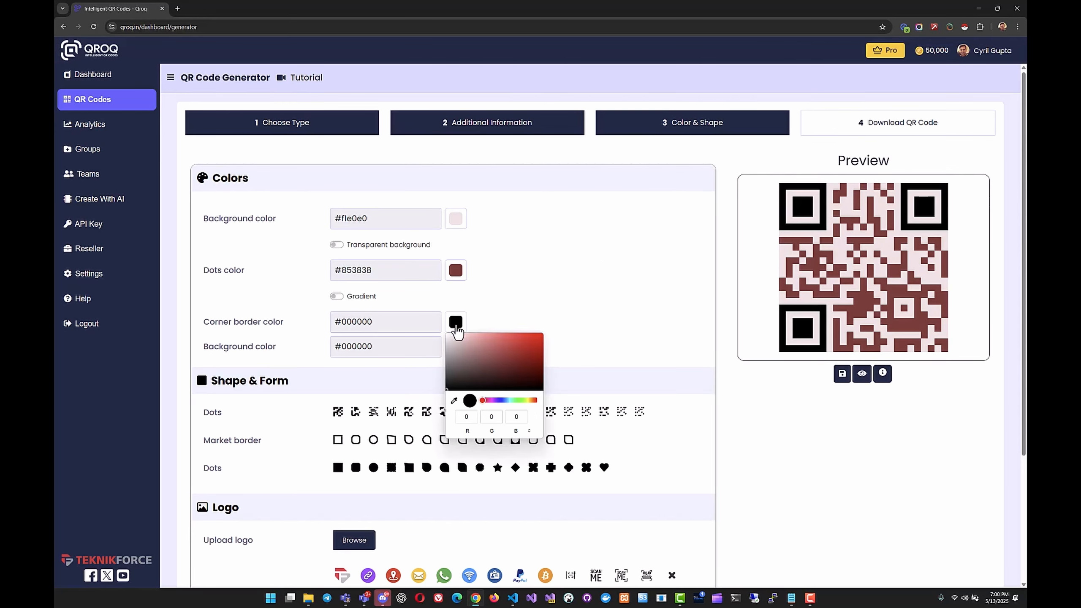
left_click_drag(474, 371, 508, 366)
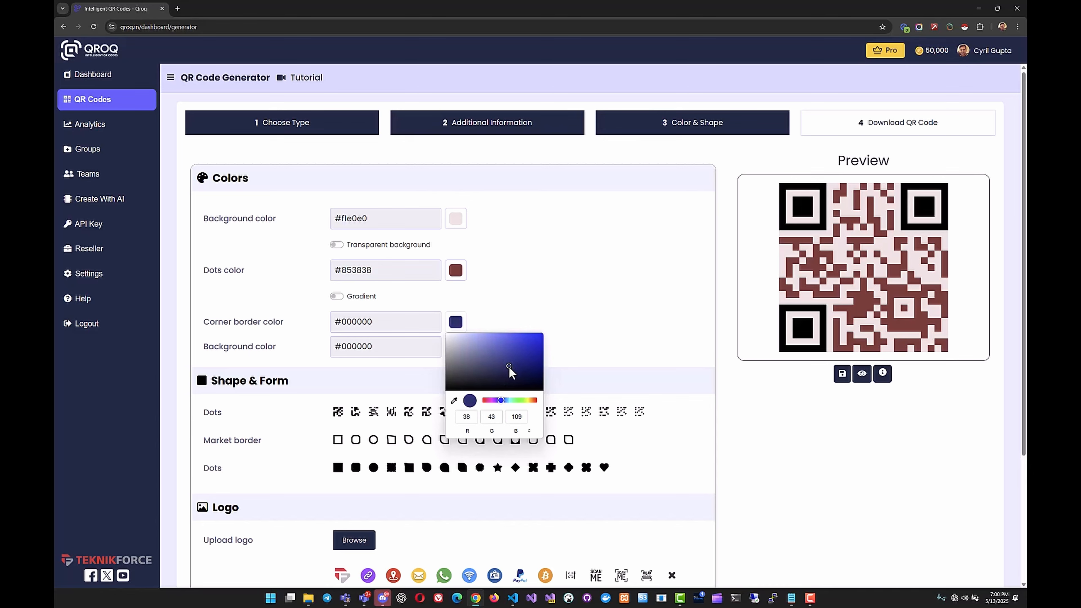
left_click(550, 337)
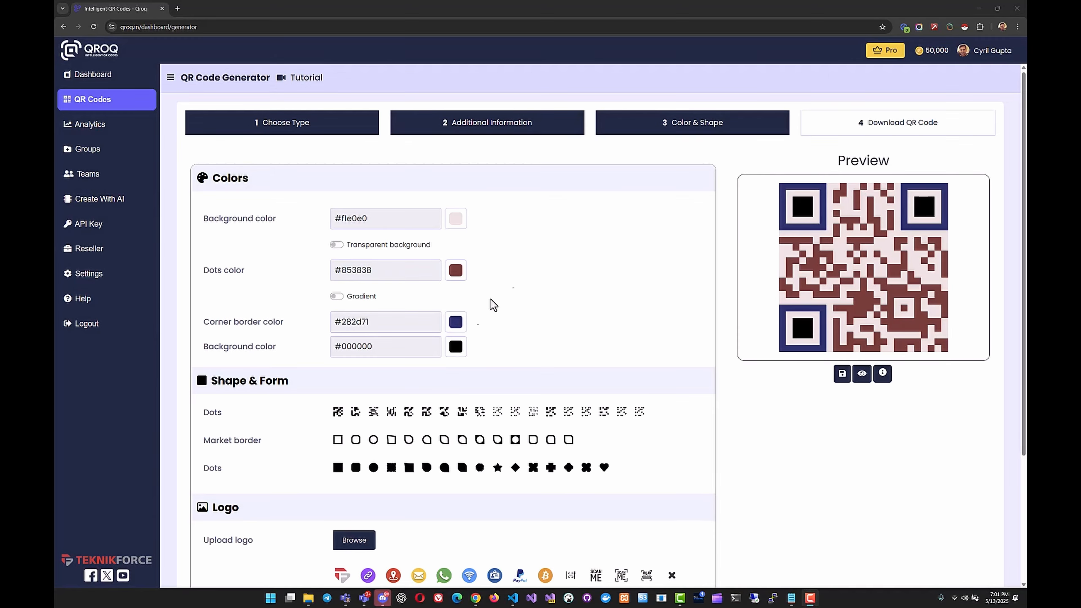
Try the leaf-like dot pattern for the code body, and settle on the pattern of separate round dots.
scroll(332, 439, "down", 1)
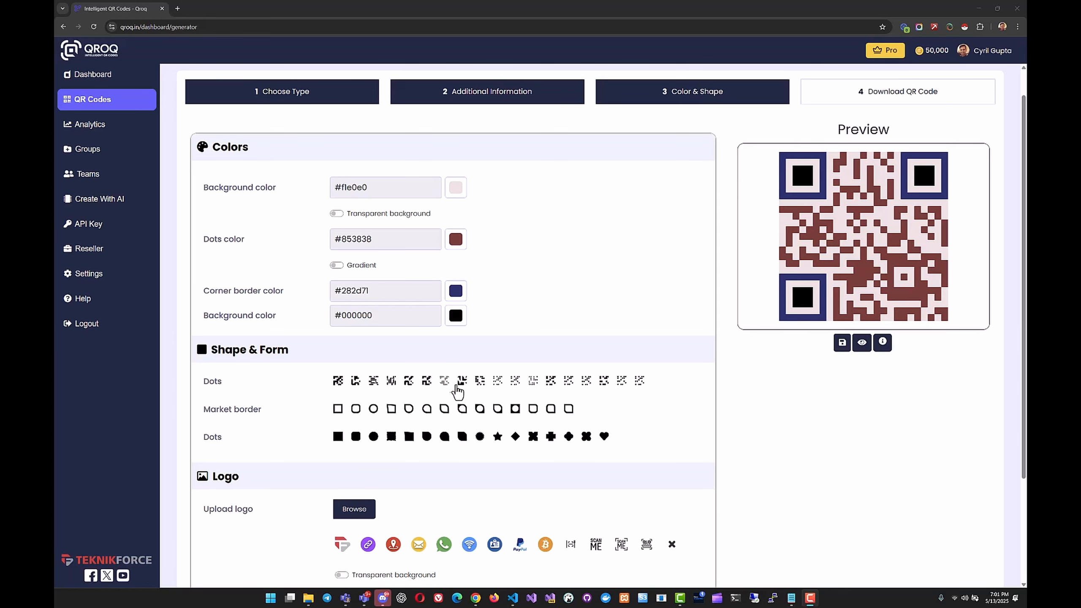
left_click(460, 383)
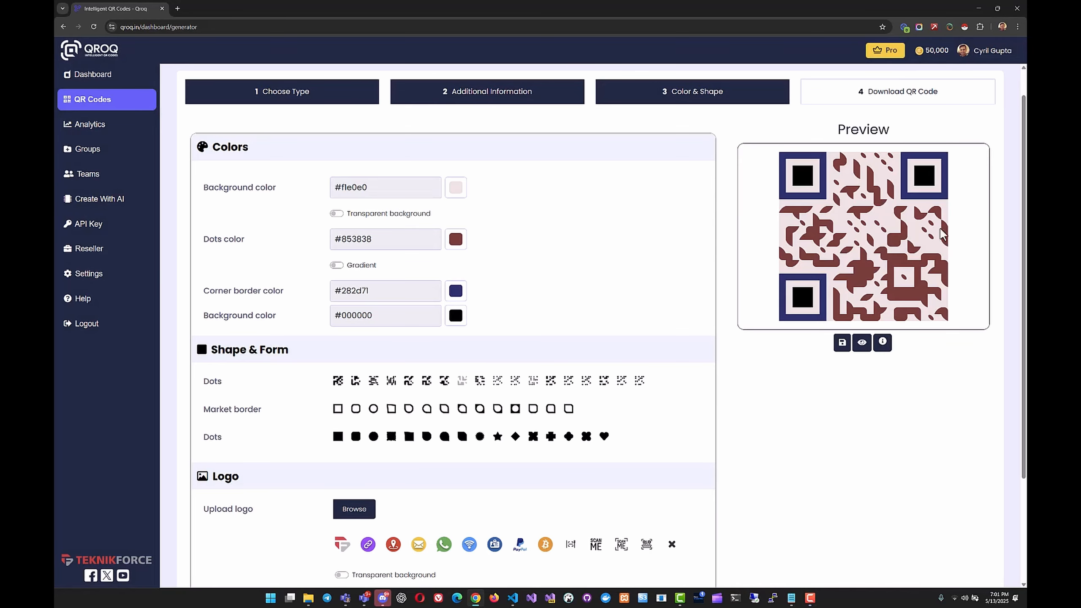
left_click(480, 381)
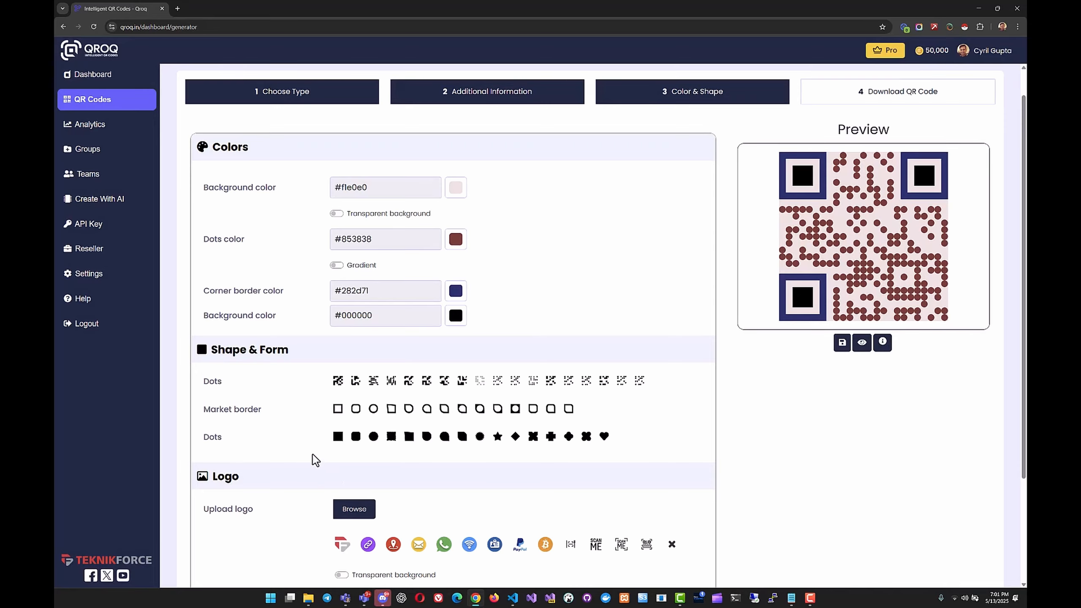
Compare teardrop, circular, rounded-square and slanted market borders, and choose the tenth shape, a rounded leaf-like border.
scroll(324, 445, "down", 1)
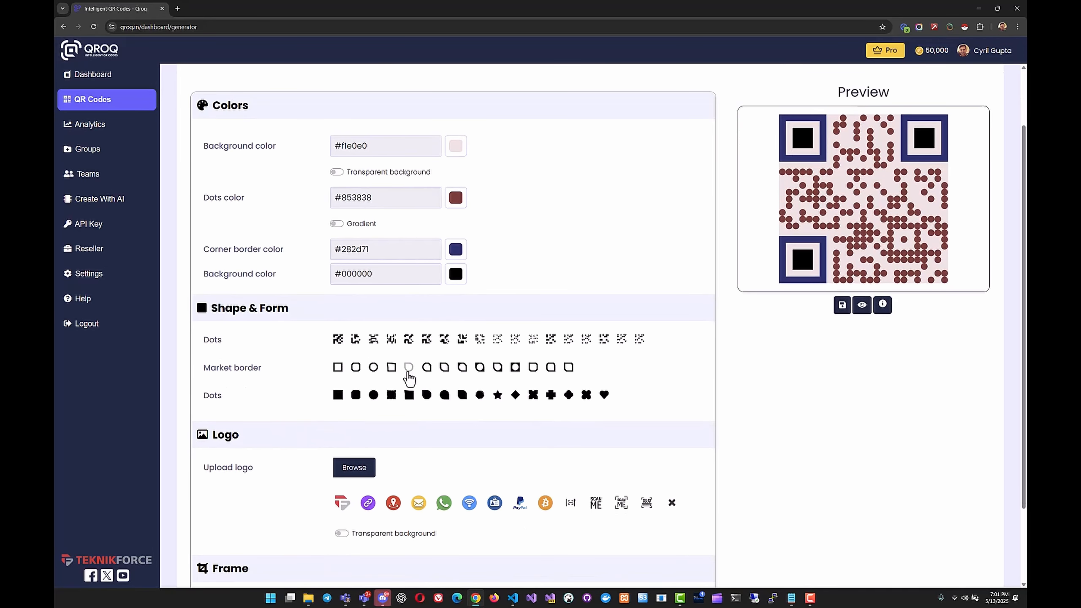
left_click(409, 368)
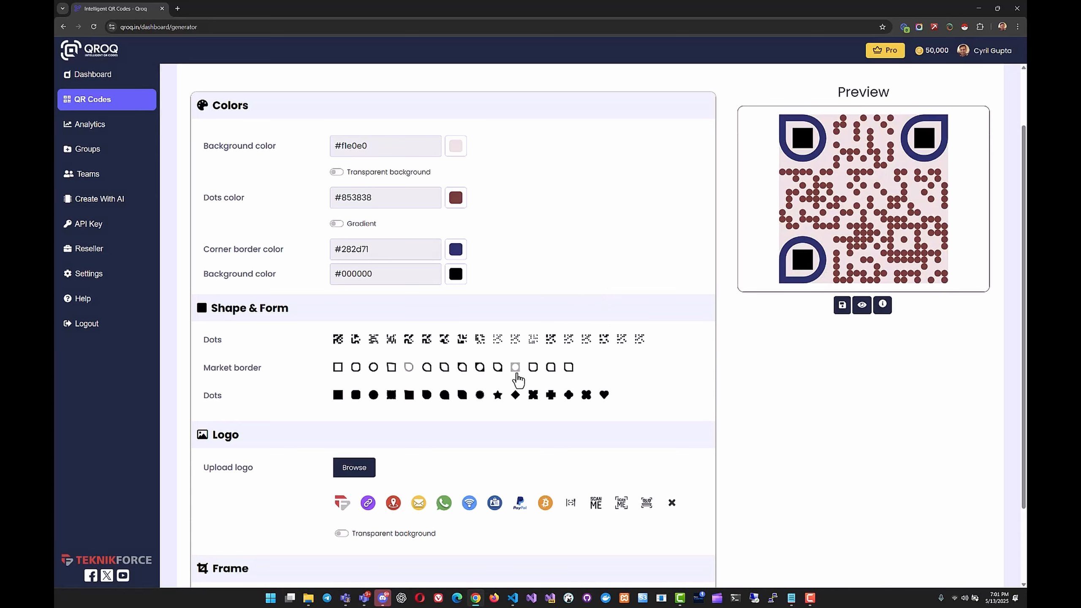
left_click(517, 374)
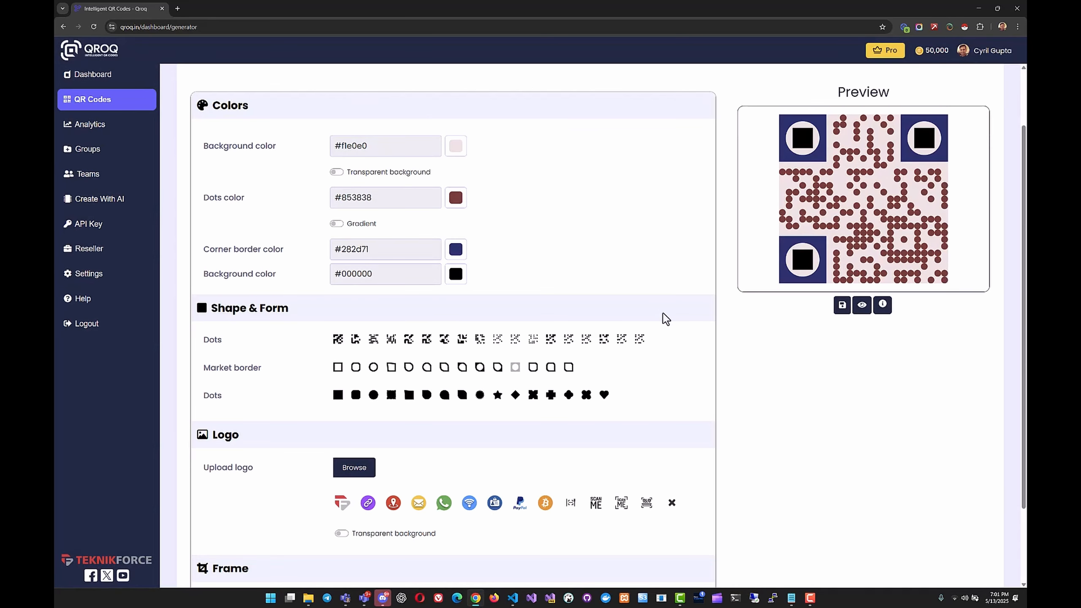
left_click(373, 367)
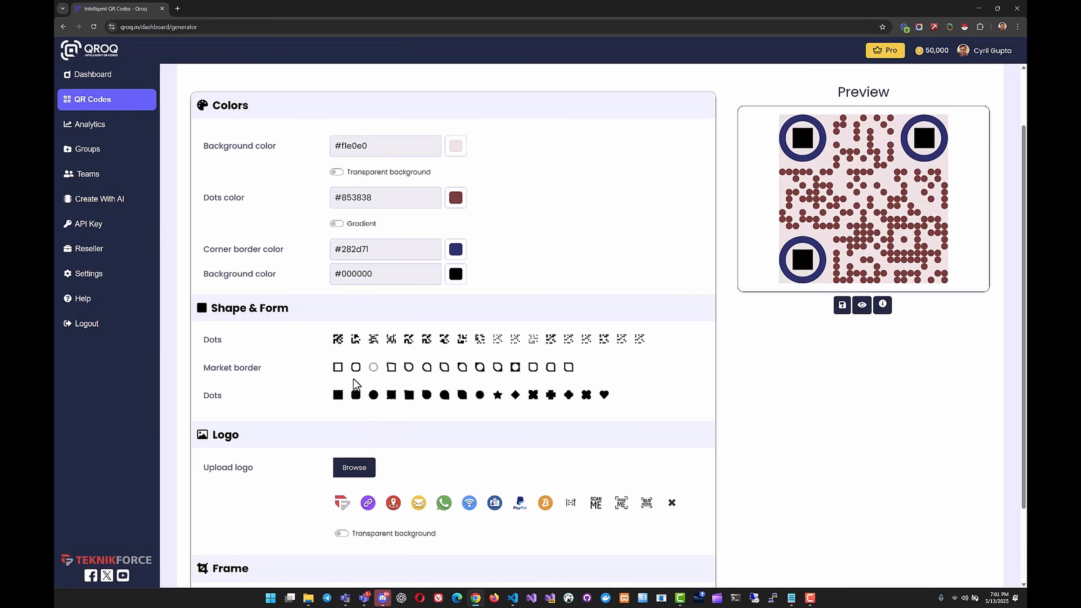
left_click(356, 367)
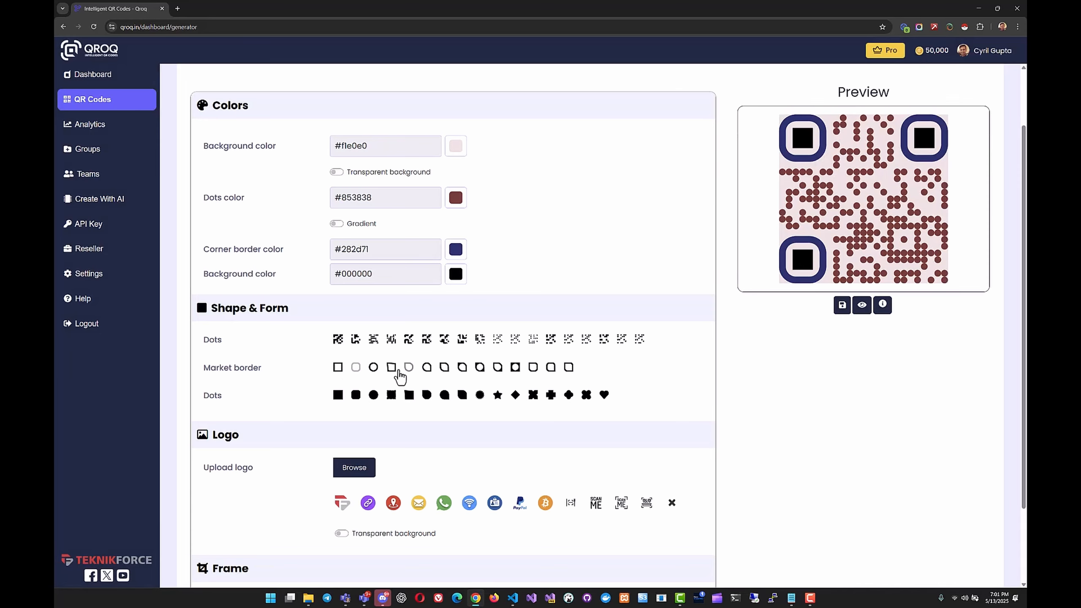
left_click(392, 368)
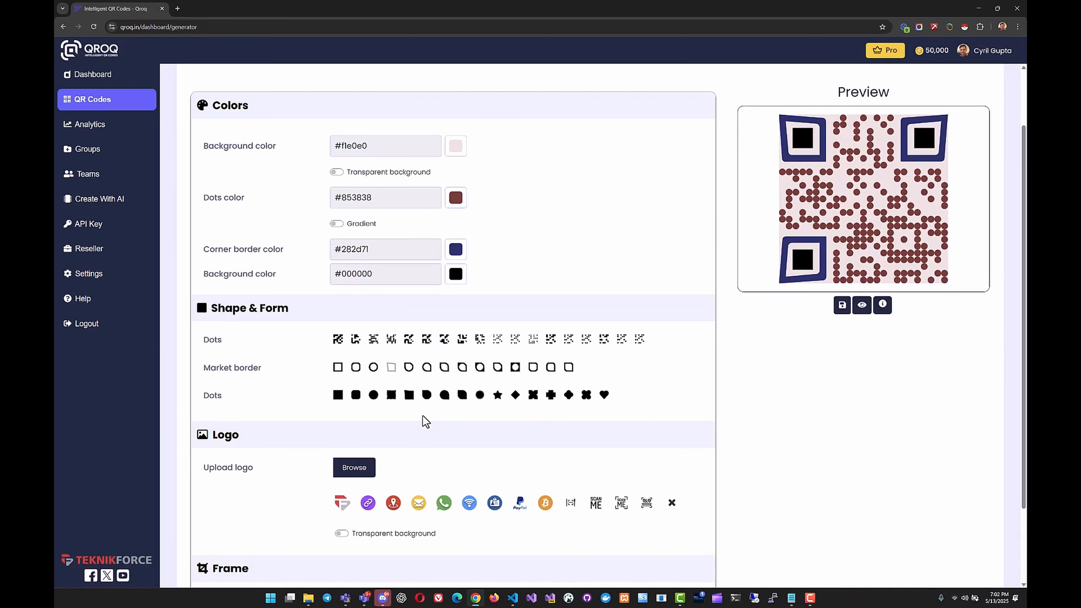
left_click(498, 368)
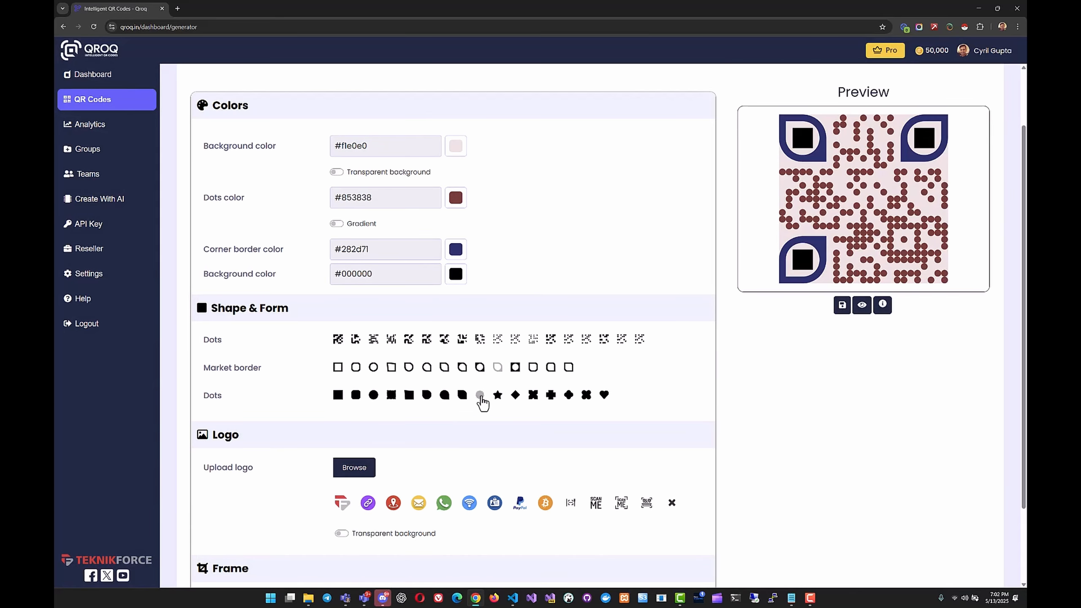
Try star and circle shapes for the corner marker centers, and settle on the rounded square.
left_click(496, 399)
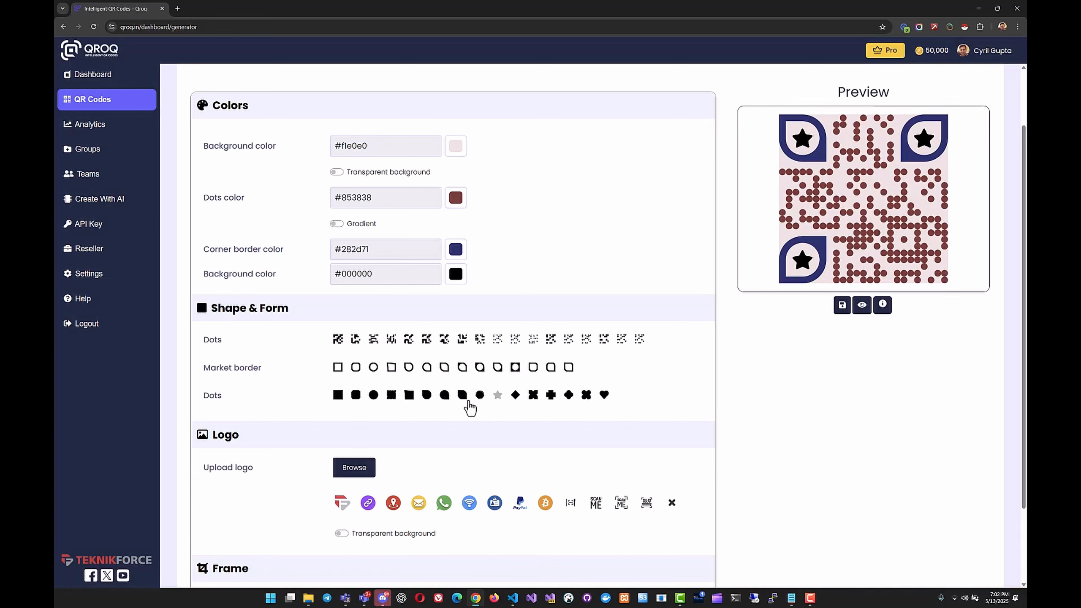
left_click(374, 396)
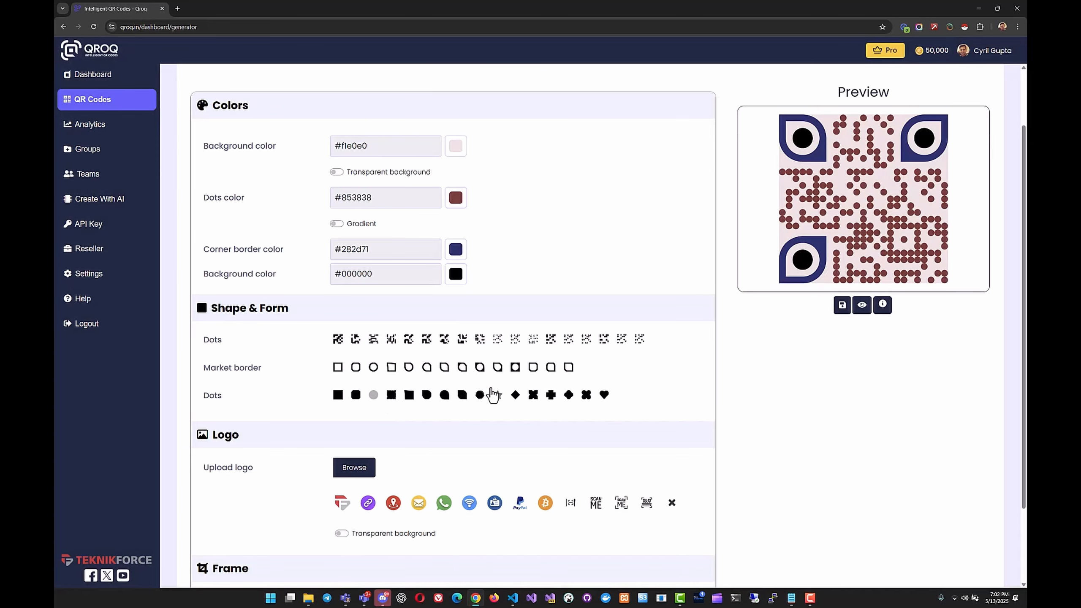
left_click(444, 399)
left_click(356, 396)
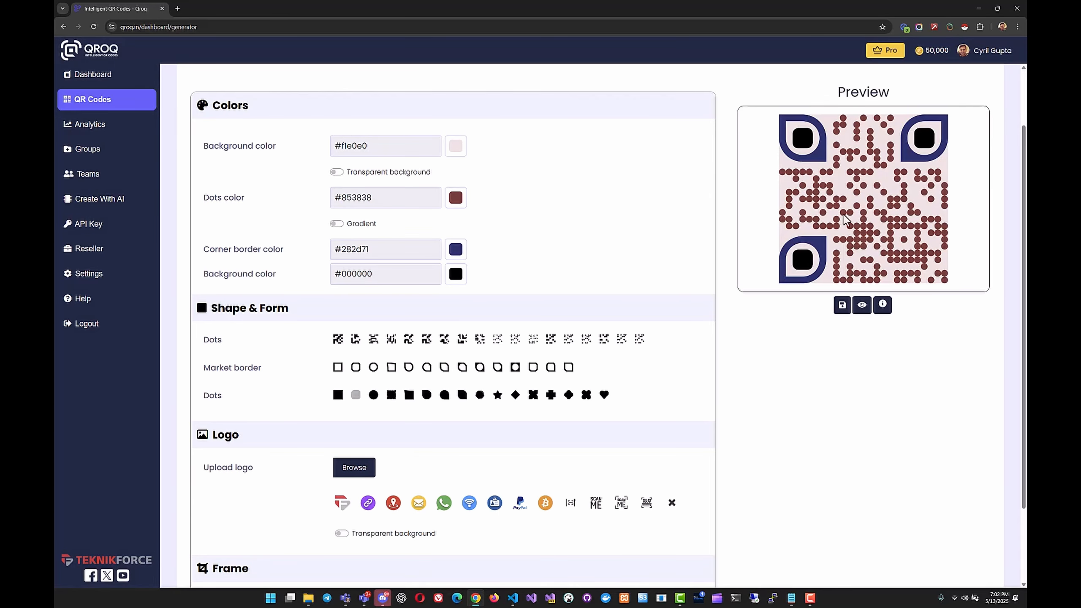
Cancel uploading a custom logo file and place the preset Teknikforce logo in the QR code's center.
scroll(376, 361, "down", 3)
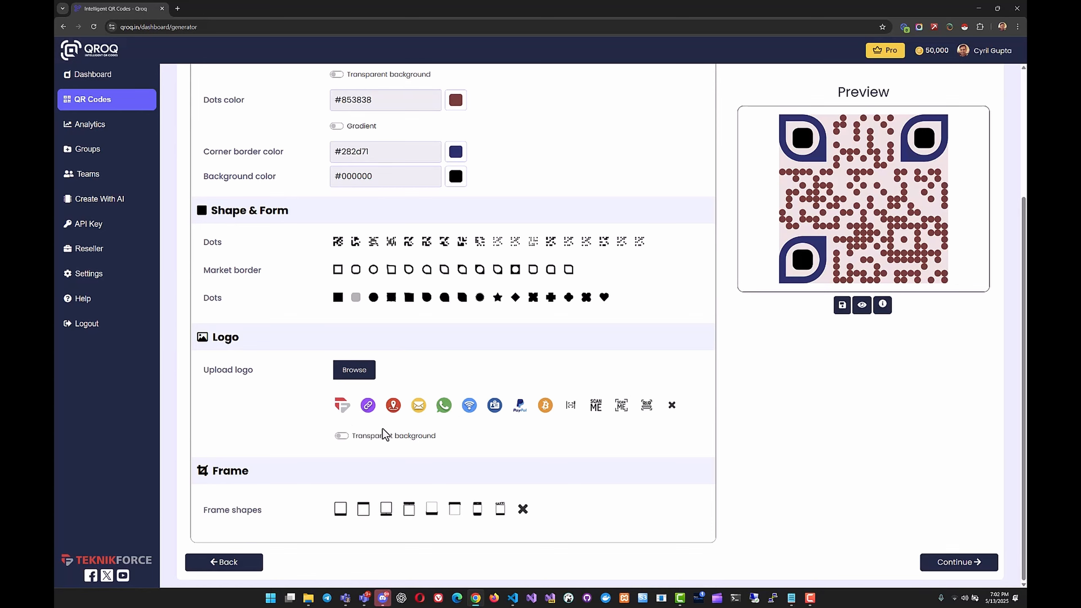
left_click(352, 374)
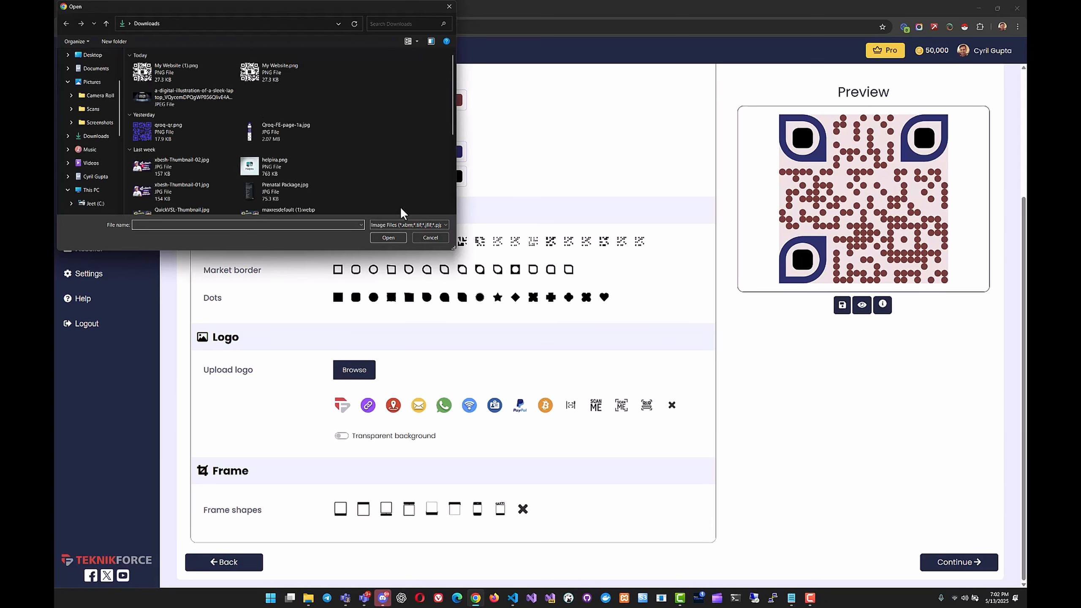
left_click(430, 238)
left_click(343, 408)
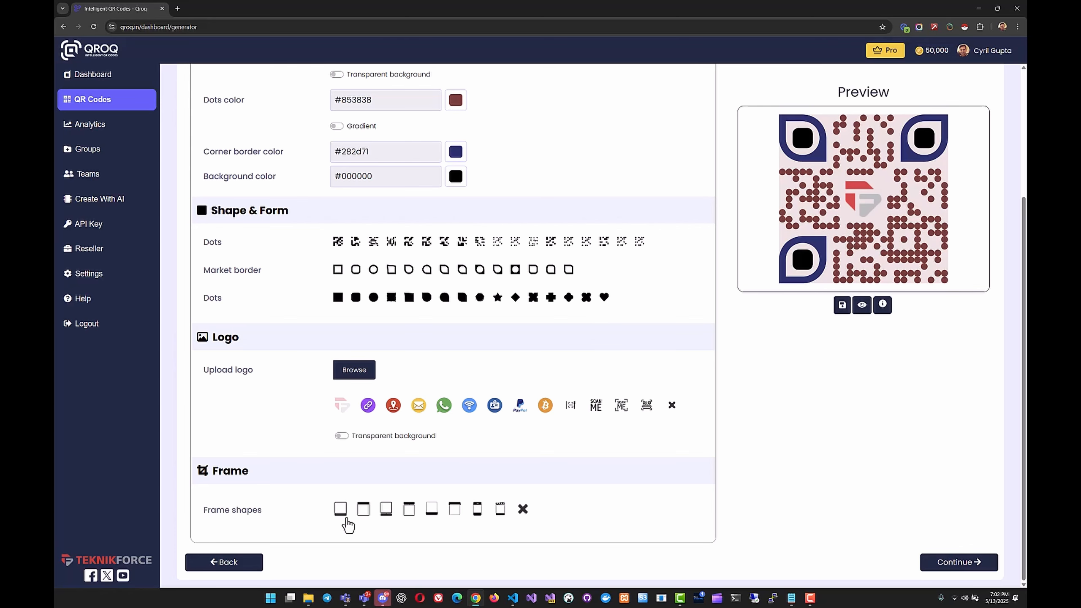
Apply the frame with its caption above the QR code, and change the frame phrase to "Teknikforce".
left_click(347, 518)
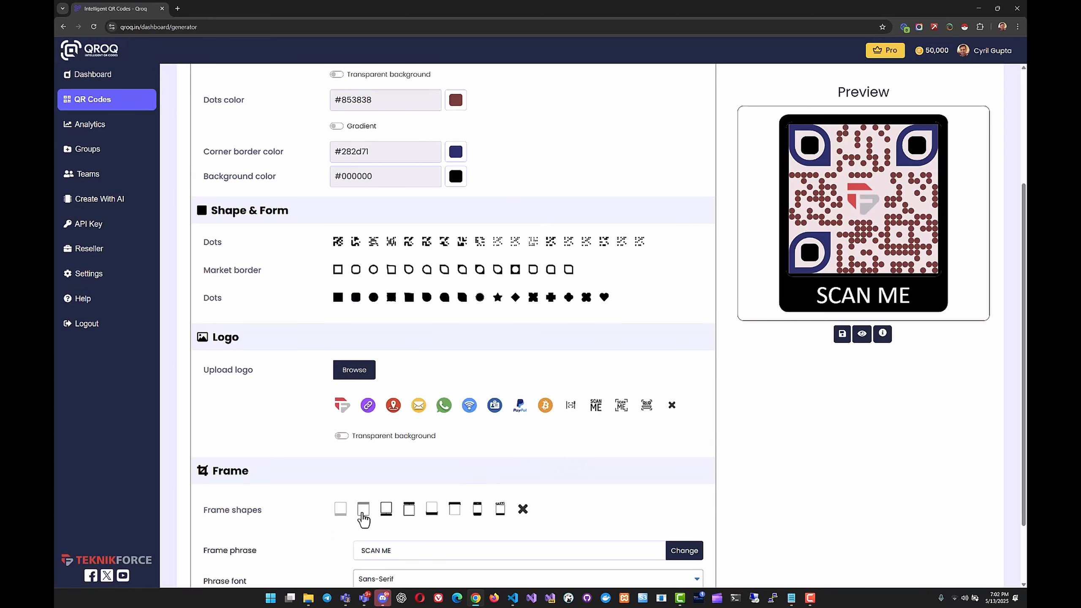
left_click(364, 515)
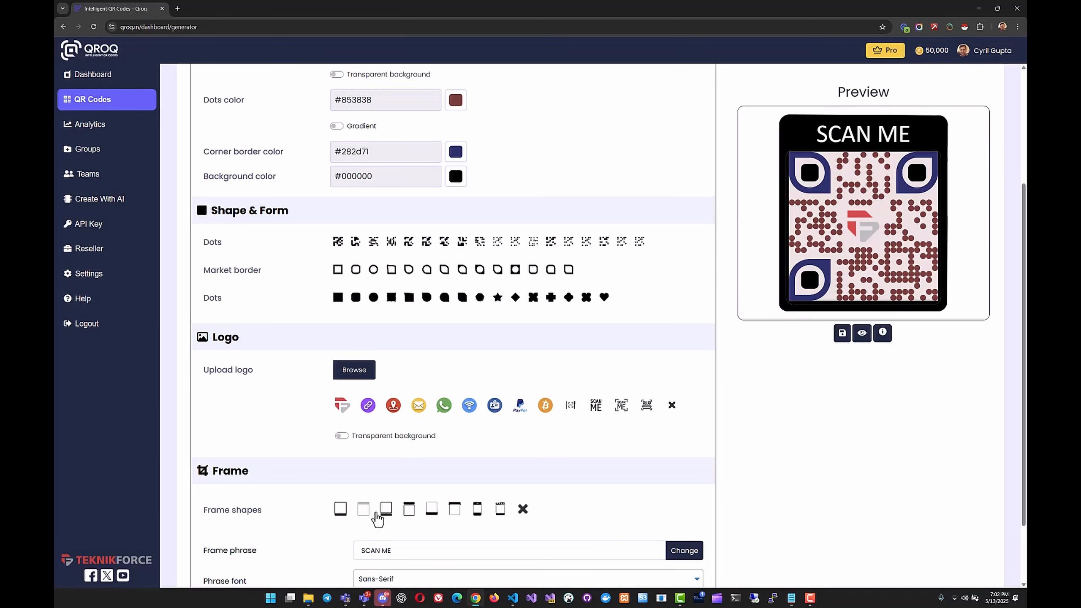
left_click_drag(393, 552, 358, 552)
scroll(358, 552, "down", 2)
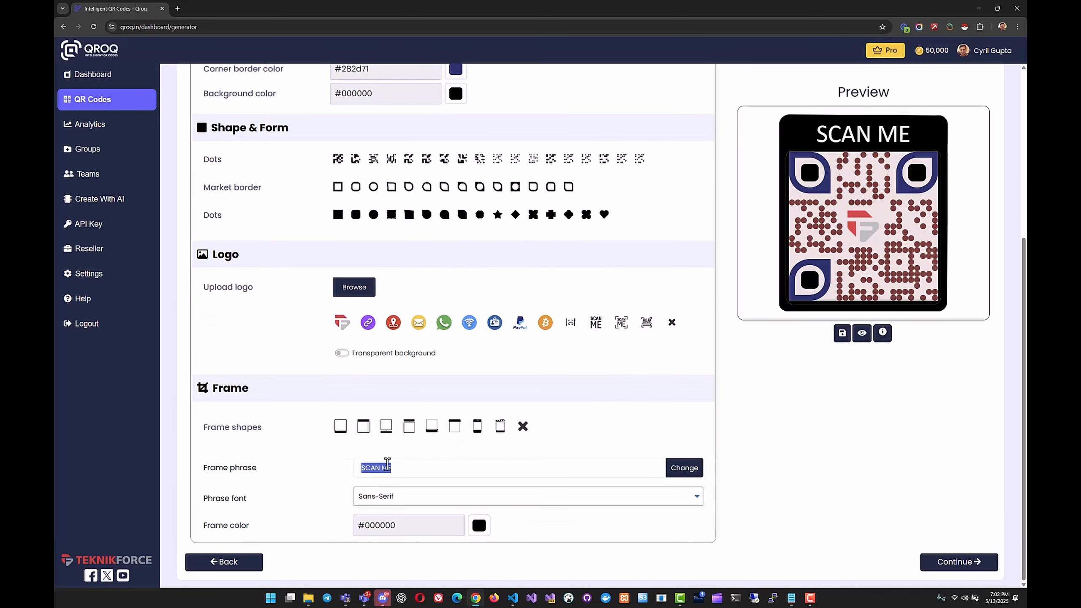
type("Teknikforce")
left_click(677, 470)
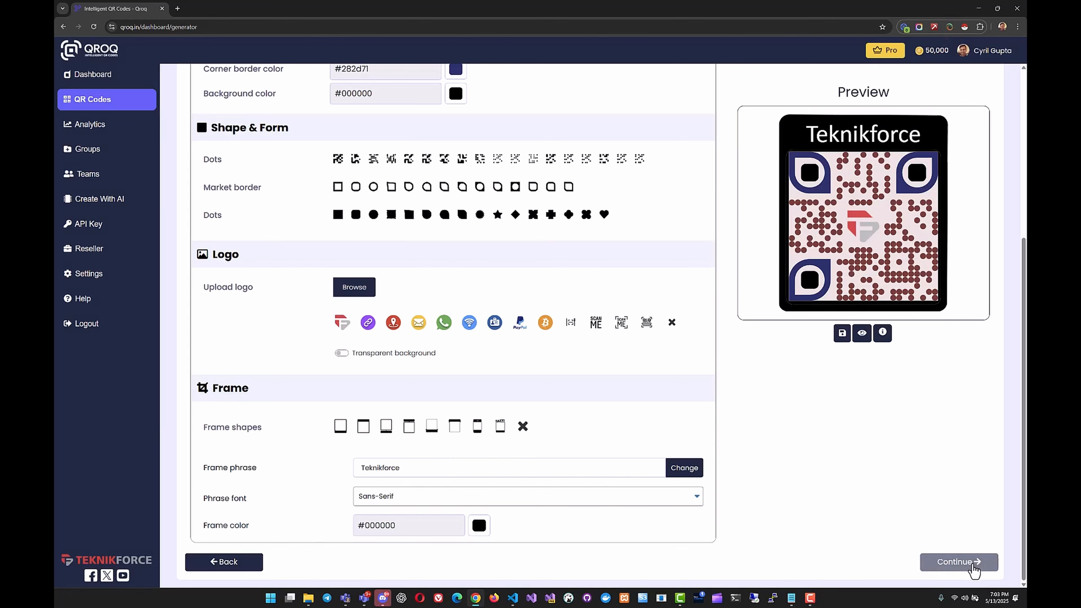
Finish the Teknikforce.com QR code design and look over the saved codes in the active QR code list.
left_click(973, 563)
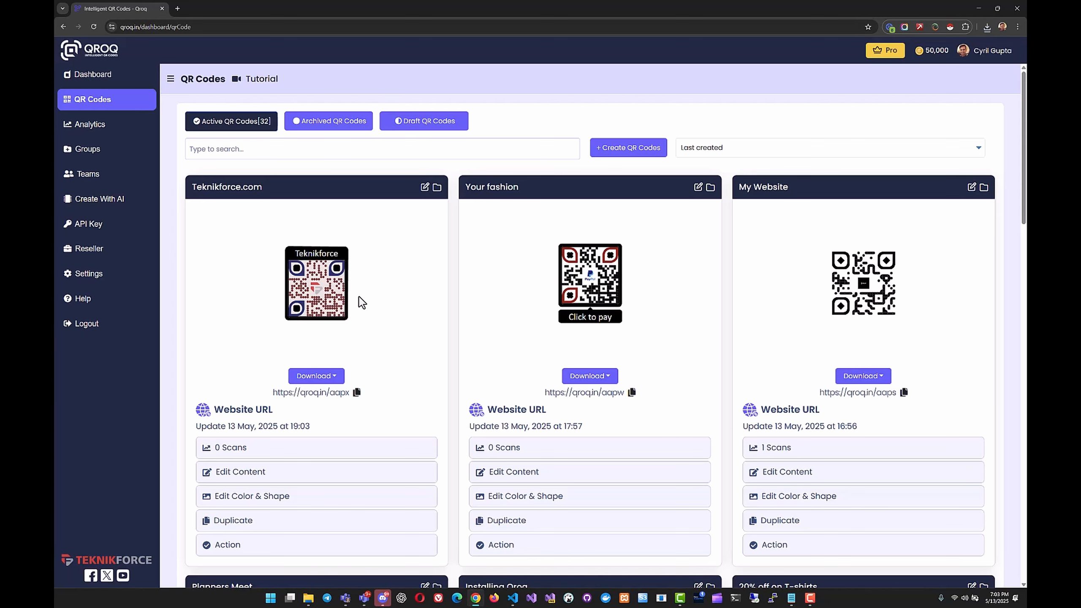
scroll(367, 358, "down", 5)
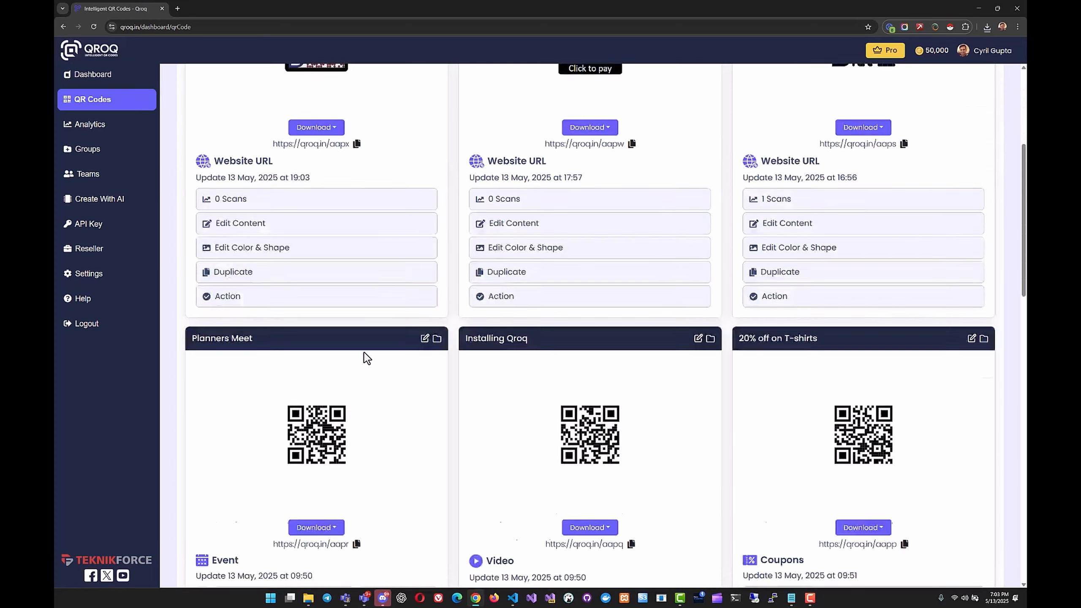
scroll(366, 359, "down", 1)
scroll(319, 390, "down", 1)
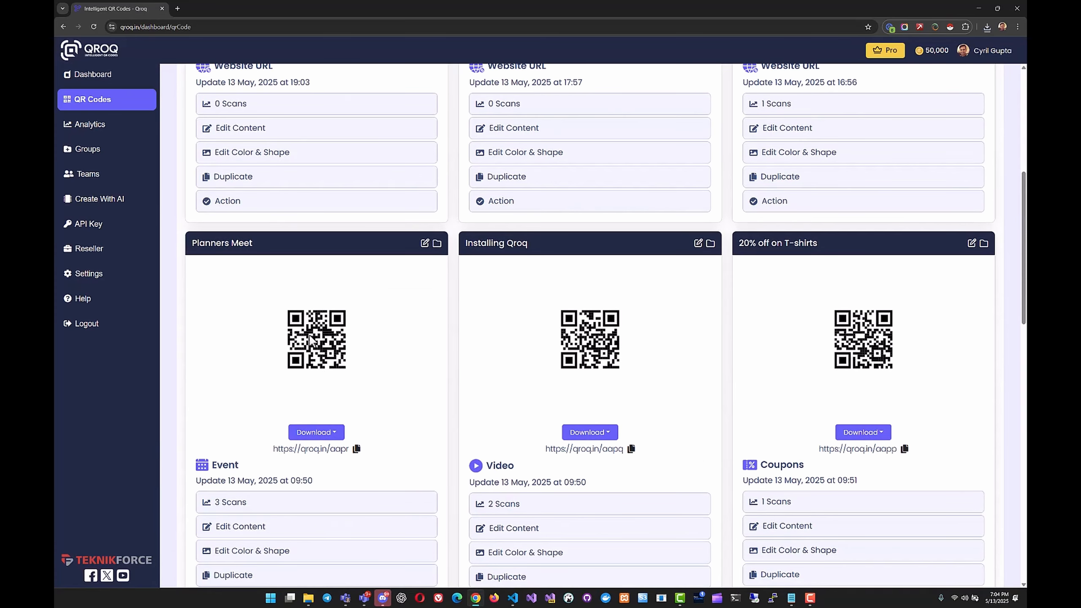
scroll(314, 341, "up", 7)
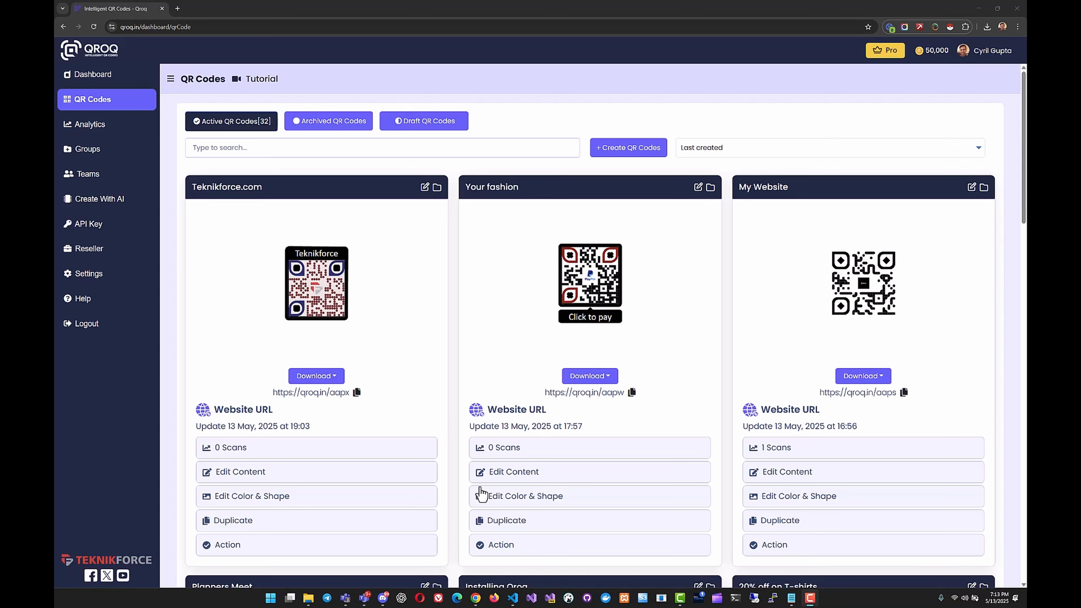
Open the scan statistics of the Product images QR code and examine its scans chart, operating systems, countries and cities.
scroll(481, 497, "down", 2)
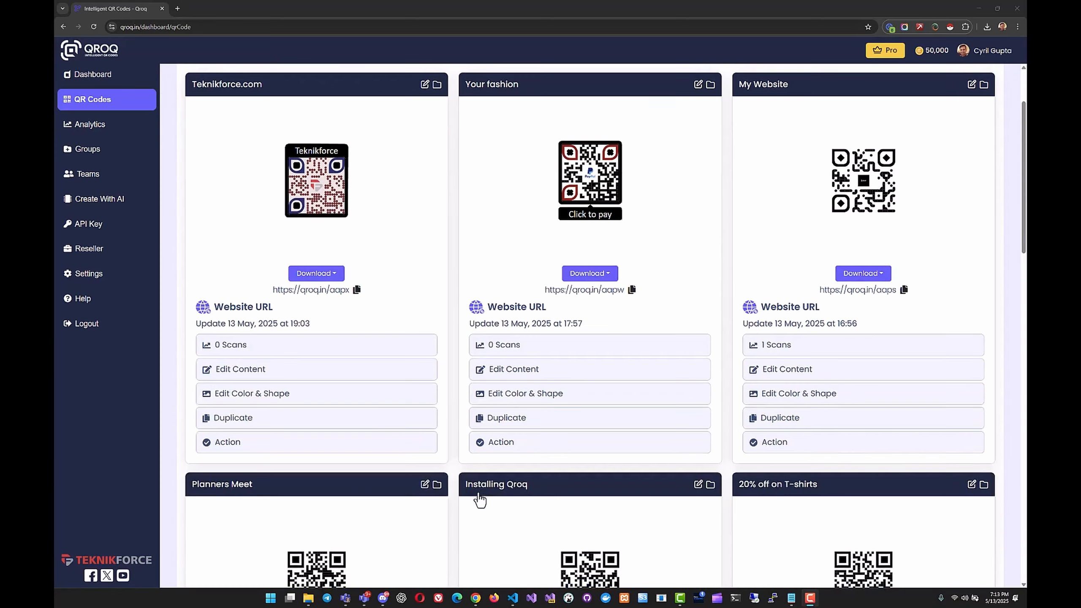
scroll(476, 478, "down", 9)
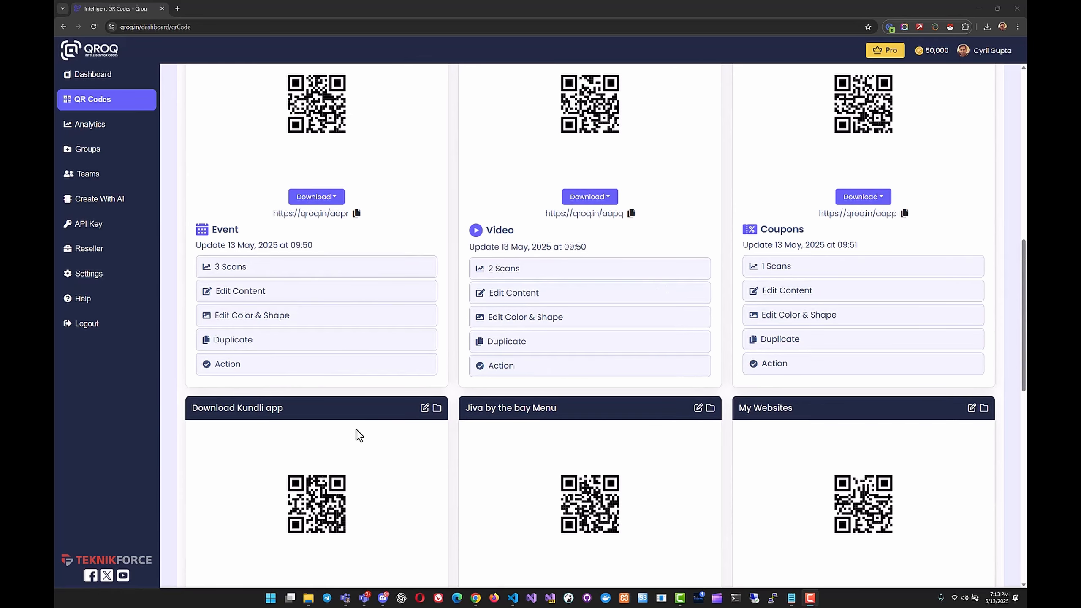
scroll(357, 432, "down", 7)
scroll(359, 435, "down", 1)
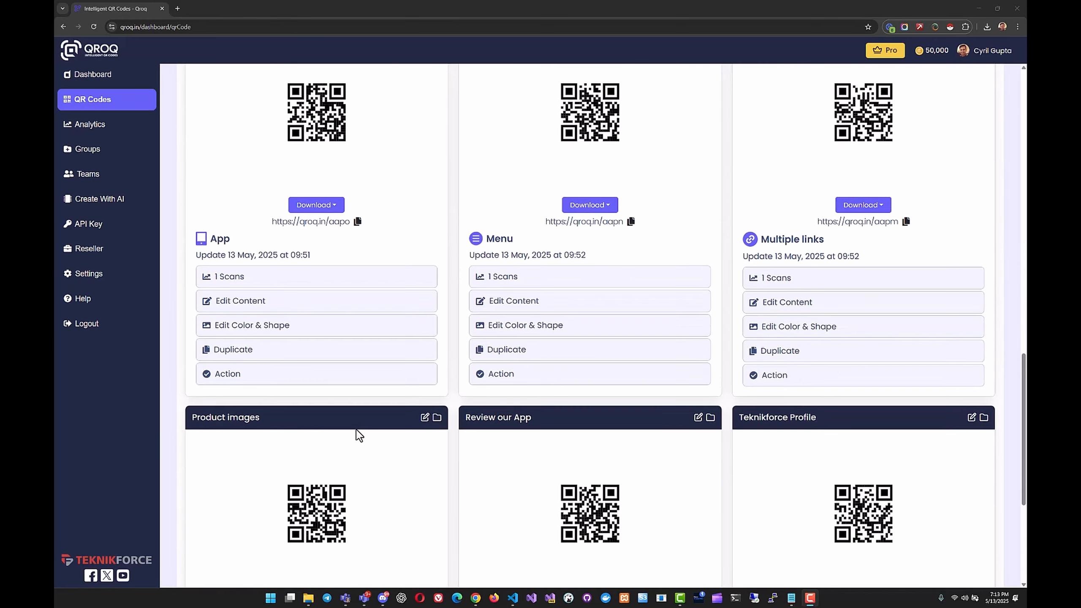
scroll(358, 435, "down", 5)
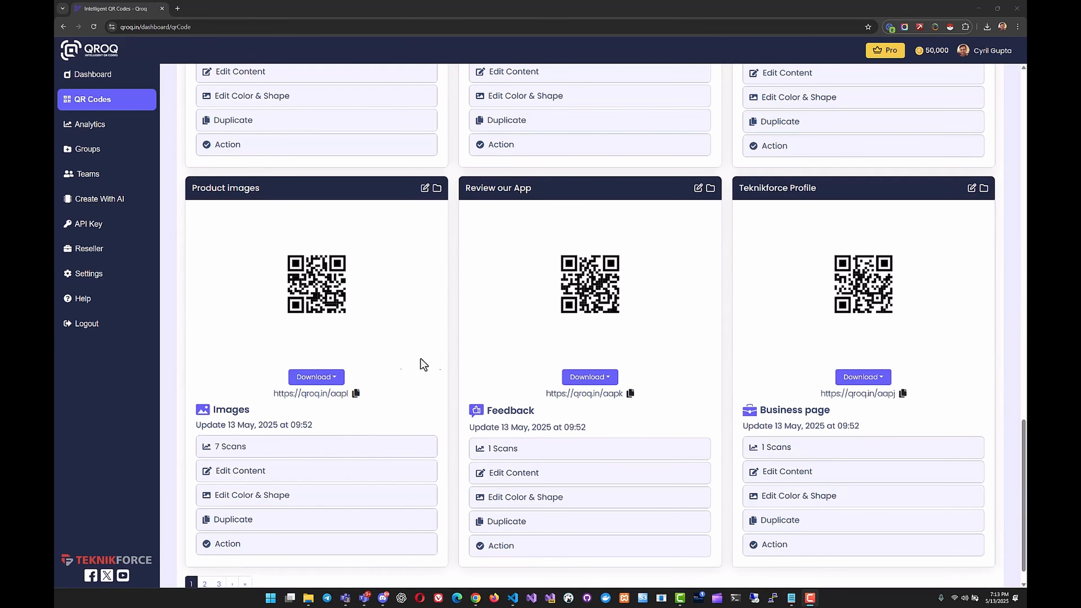
scroll(434, 388, "down", 2)
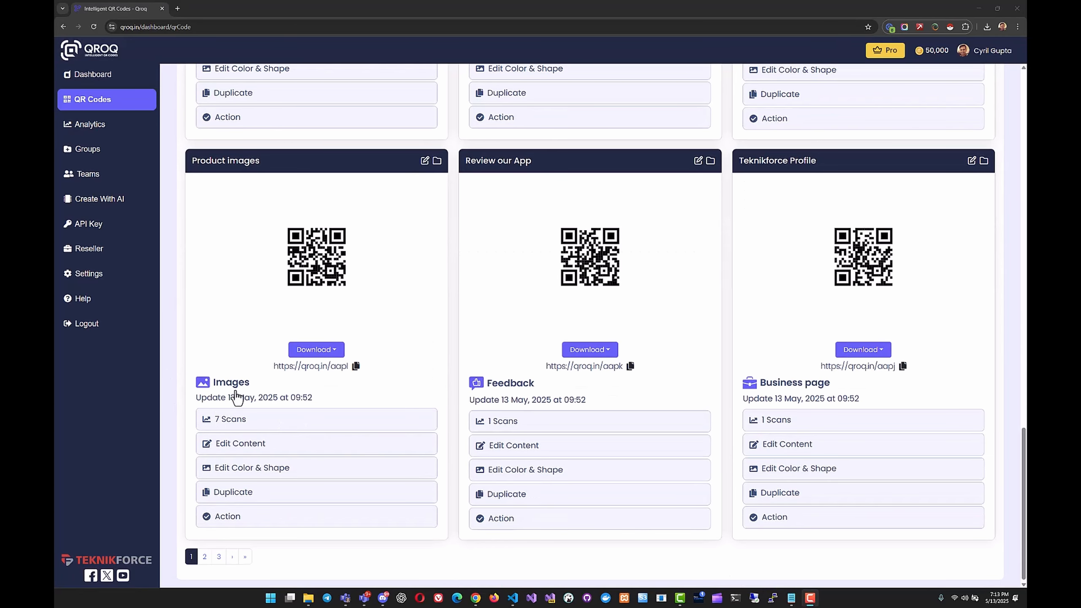
left_click(255, 426)
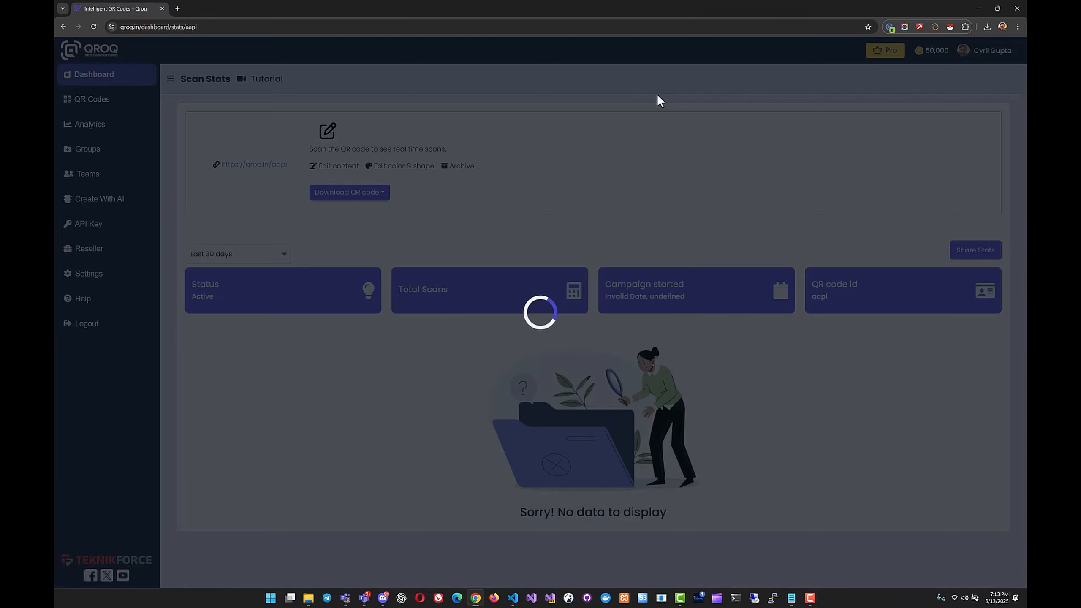
scroll(619, 332, "down", 2)
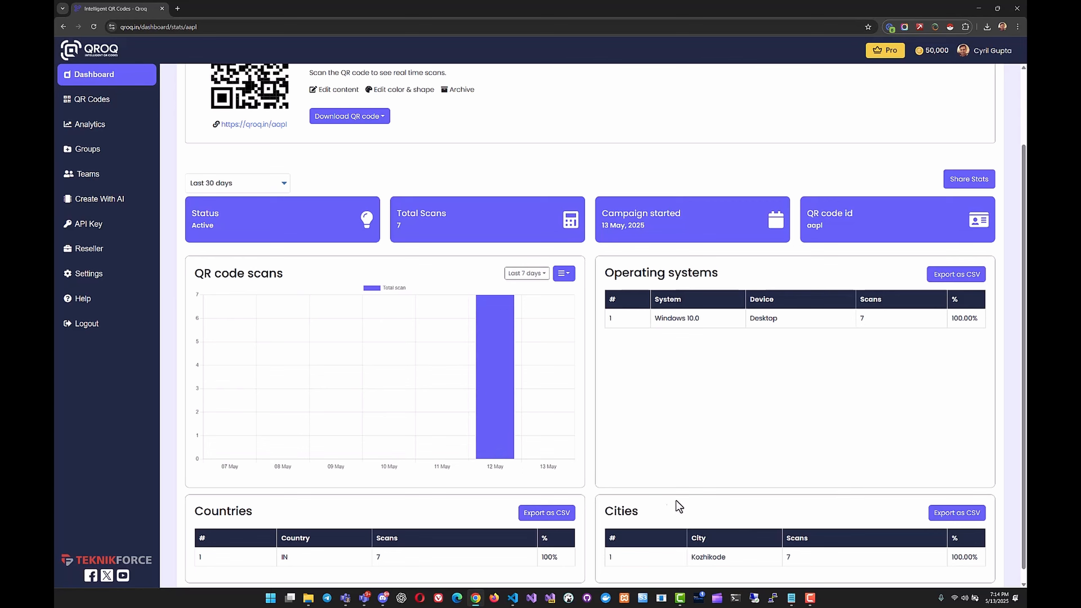
scroll(705, 452, "down", 1)
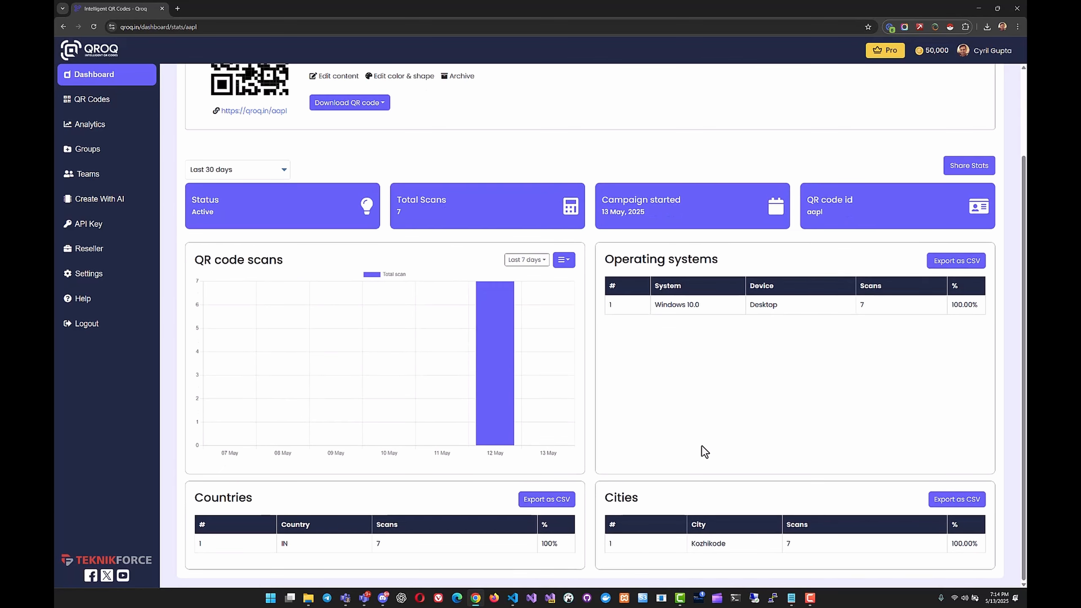